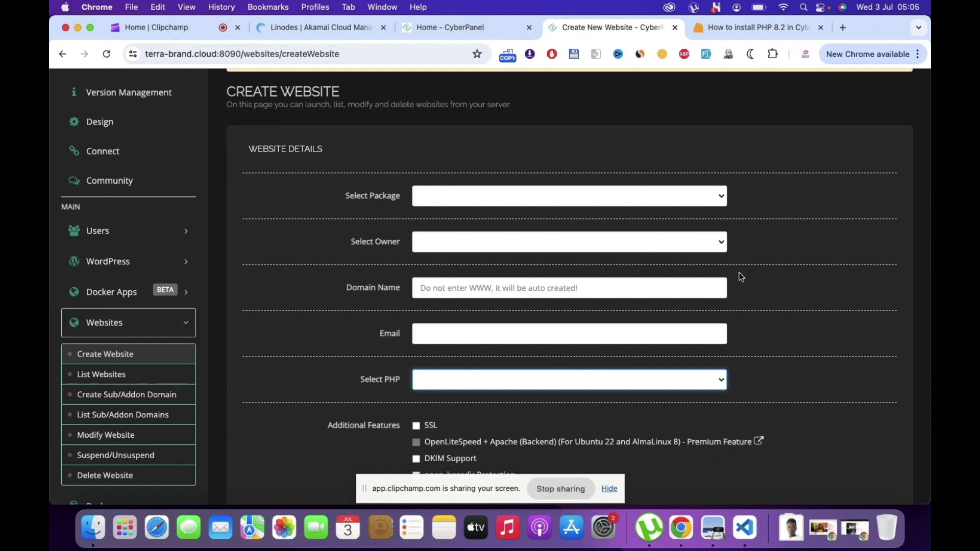
Open and close CyberPanel's PHP version list for new websites without choosing a version
{"action": "left_click", "coordinate": [658, 390]}
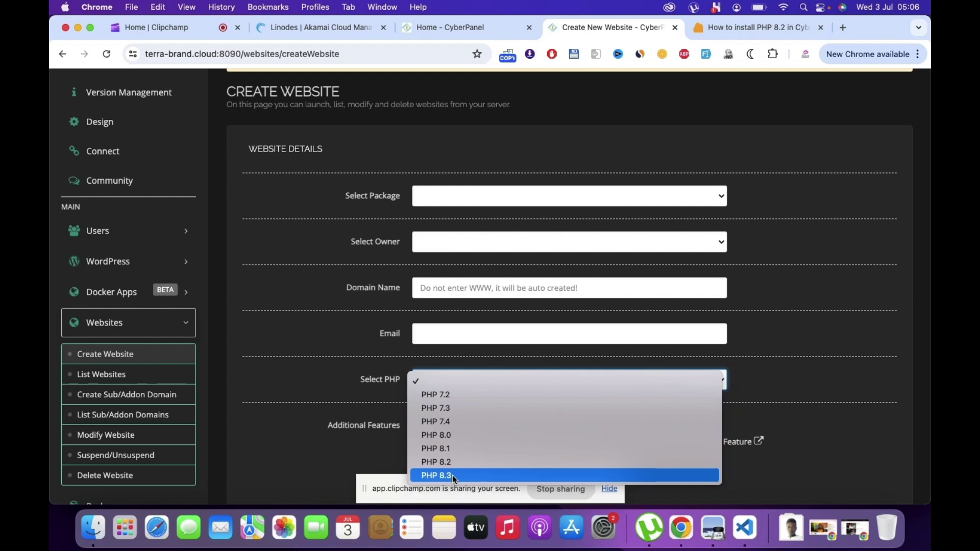
{"action": "left_click", "coordinate": [774, 114]}
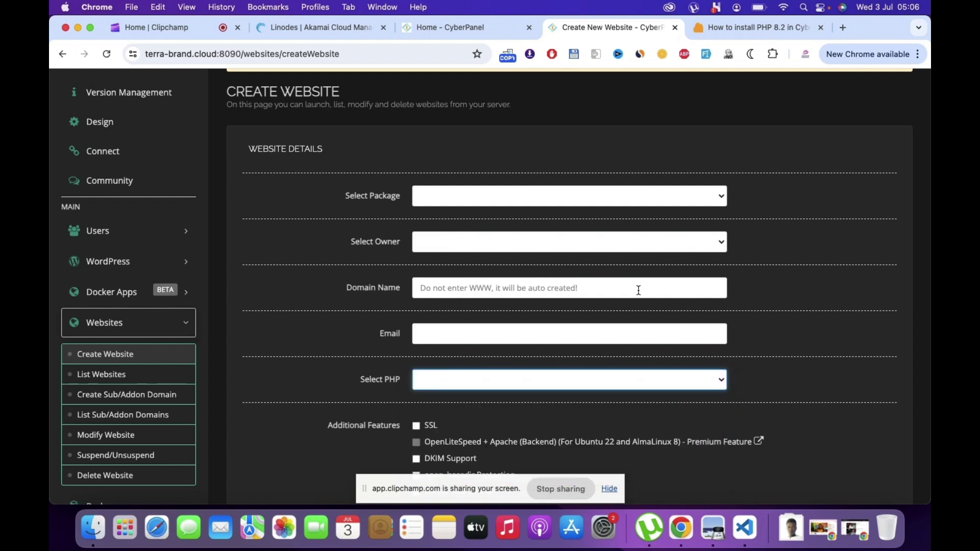
{"action": "left_click", "coordinate": [562, 377]}
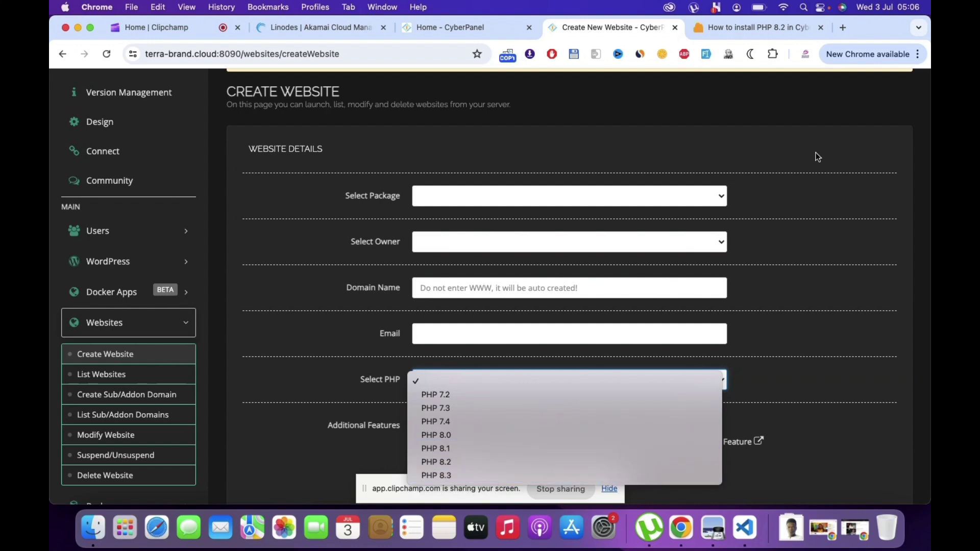
{"action": "left_click", "coordinate": [759, 32]}
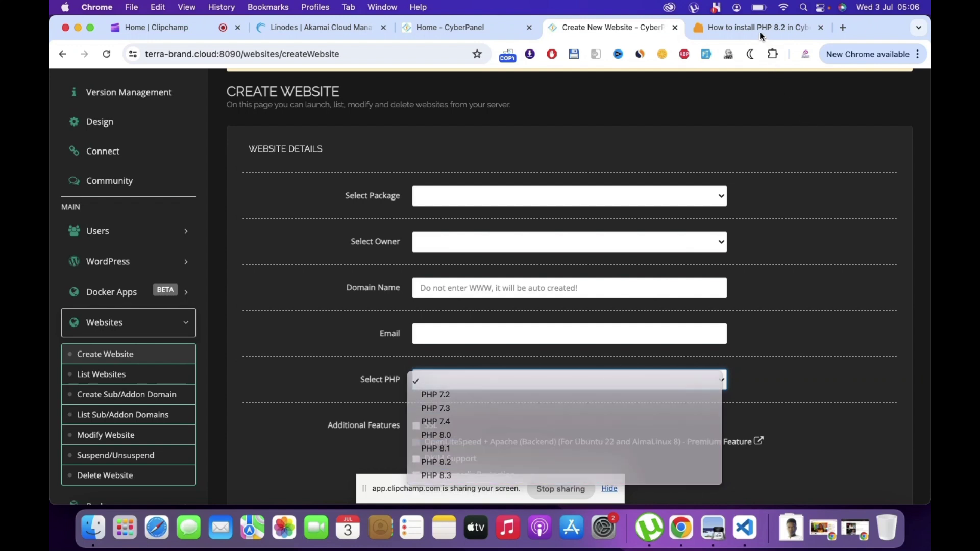
Read through the How to install PHP 8.2 in CyberPanel guide, then bring up Visual Studio Code
{"action": "left_click", "coordinate": [759, 31]}
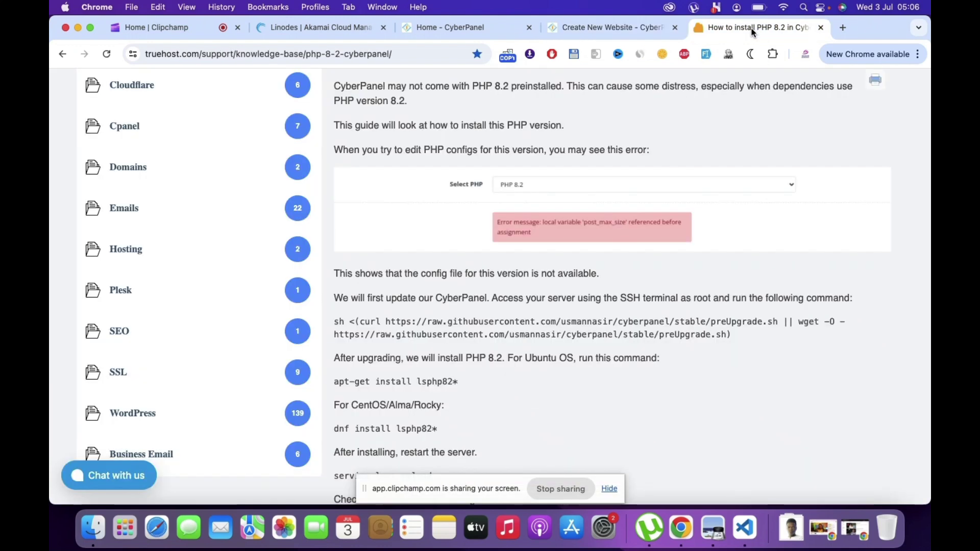
{"action": "scroll", "coordinate": [509, 148], "scroll_direction": "up", "scroll_amount": 2}
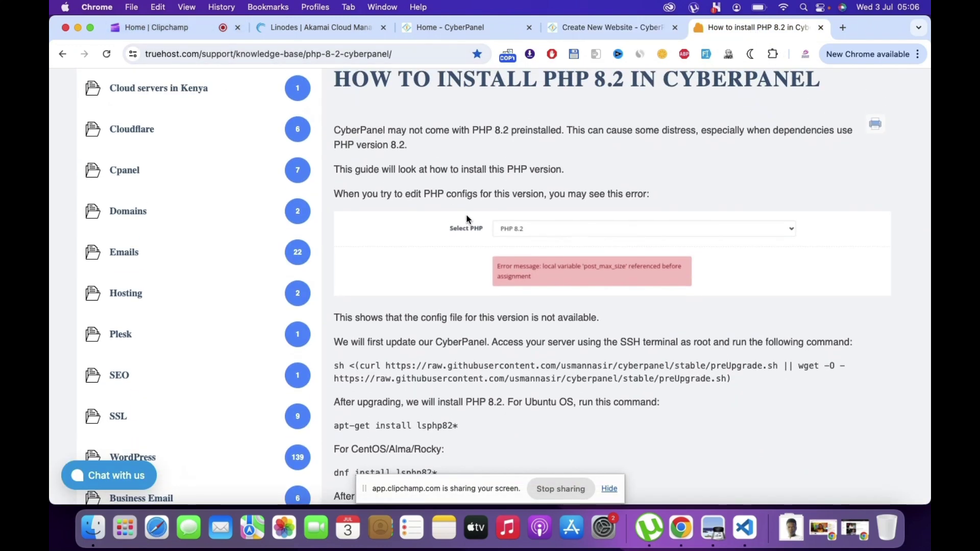
{"action": "scroll", "coordinate": [582, 319], "scroll_direction": "down", "scroll_amount": 2}
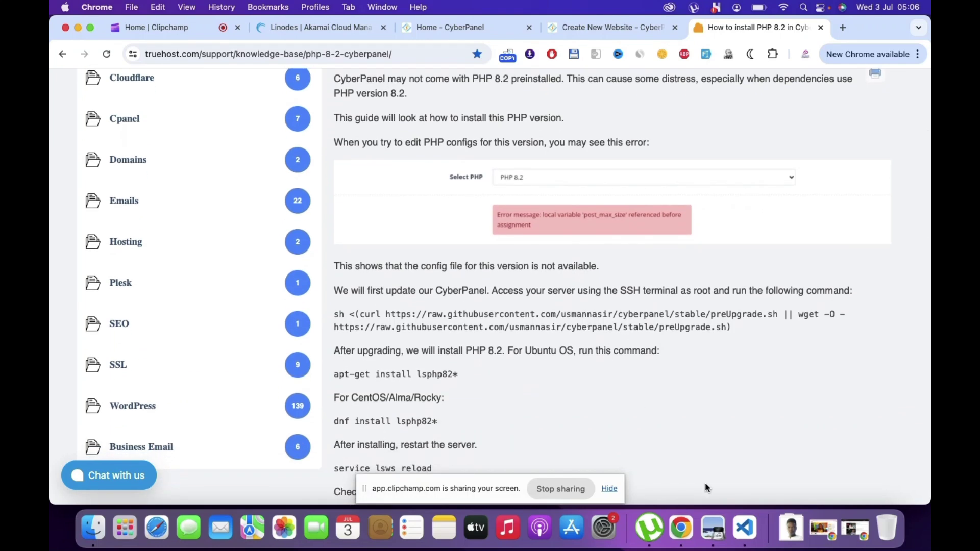
{"action": "left_click", "coordinate": [745, 528]}
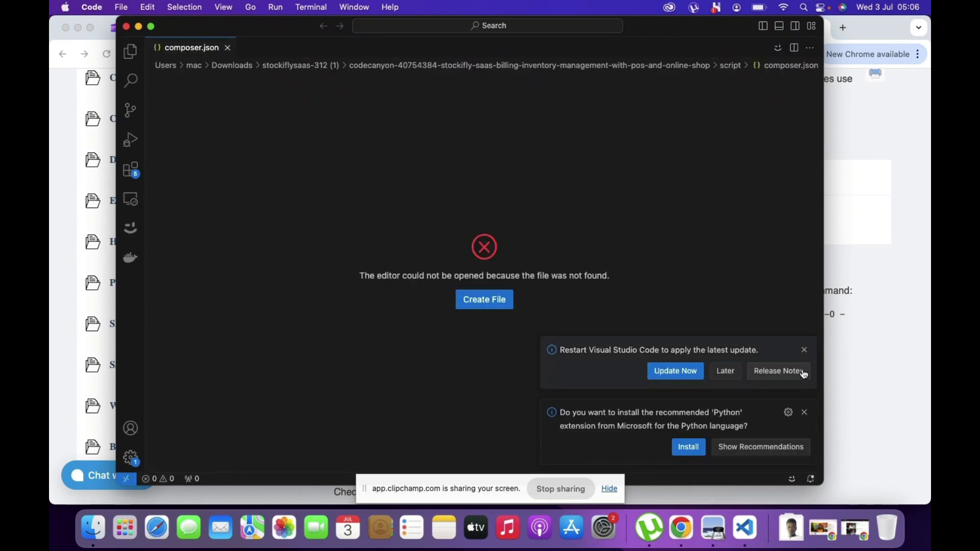
Dismiss the update and Python notifications, close the missing composer.json, and open a new terminal
{"action": "left_click", "coordinate": [806, 353]}
{"action": "left_click", "coordinate": [804, 413]}
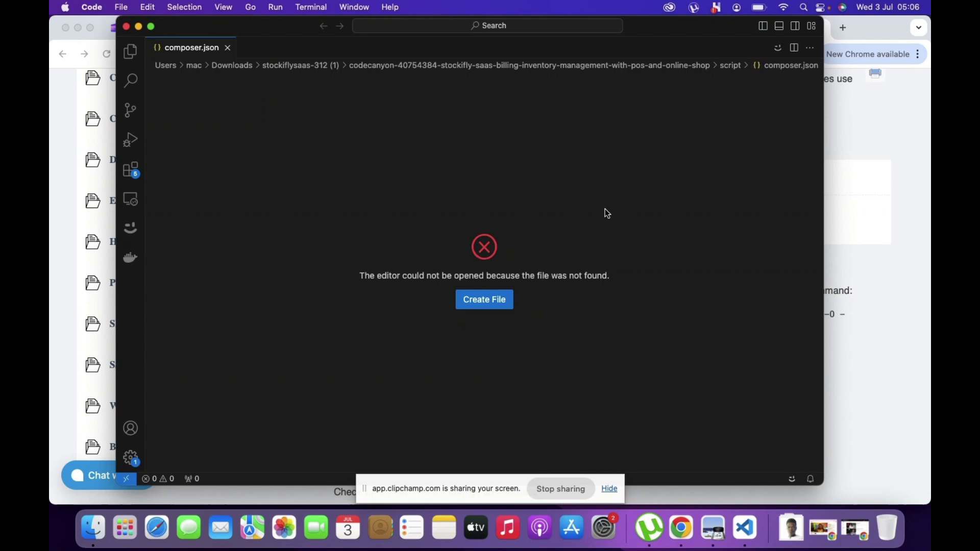
{"action": "left_click", "coordinate": [227, 48]}
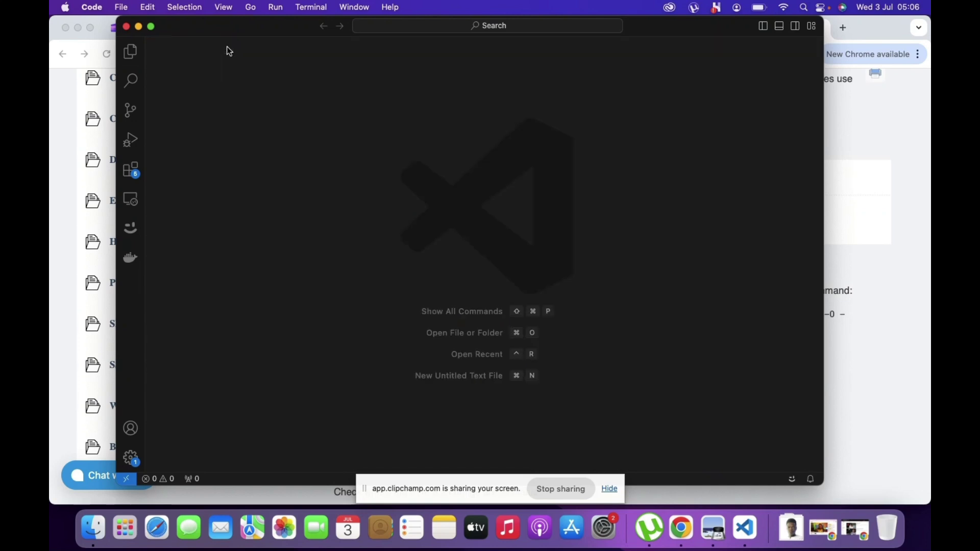
{"action": "left_click", "coordinate": [311, 7]}
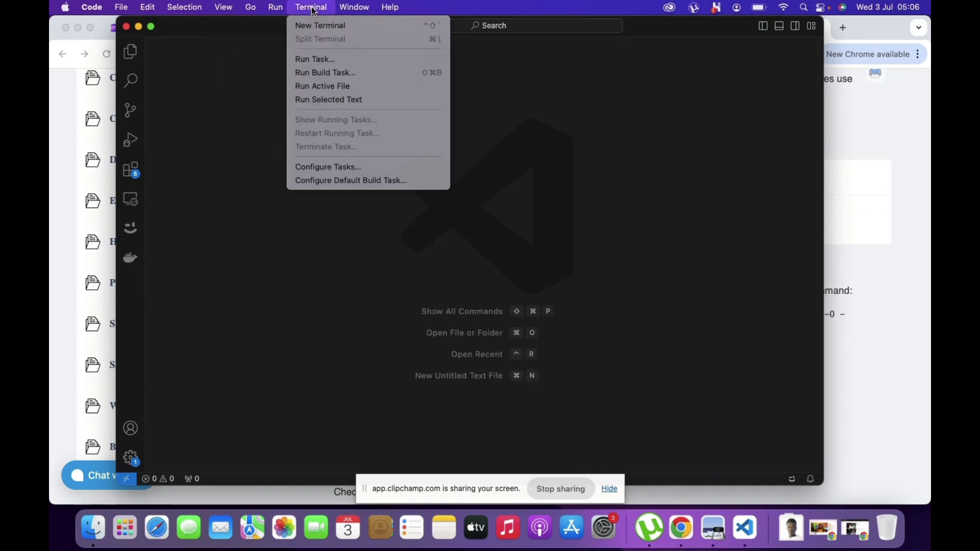
{"action": "left_click", "coordinate": [325, 25]}
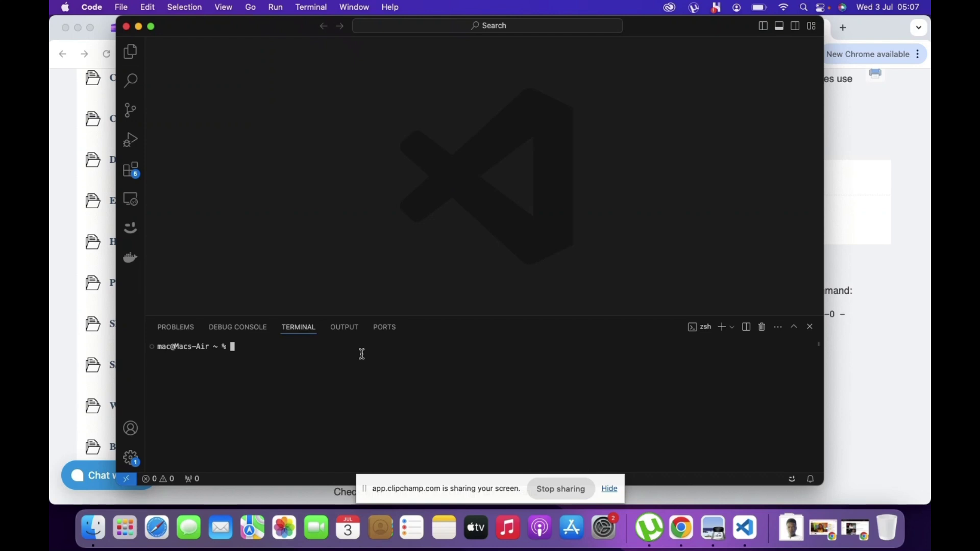
Type an ssh login as root to the server's IP address, fixing a mistyped separator
{"action": "type", "text": "ssh"}
{"action": "type", "text": " roo"}
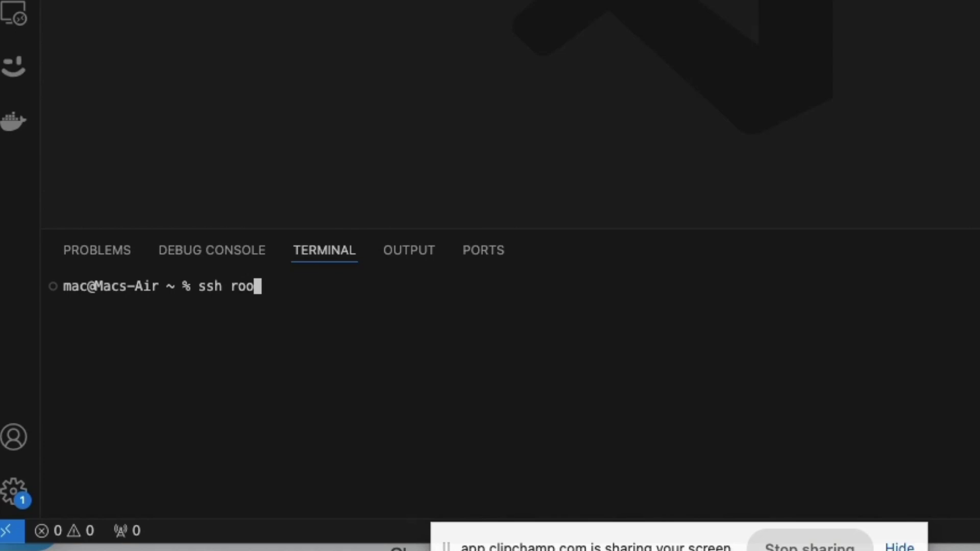
{"action": "type", "text": "t@156,"}
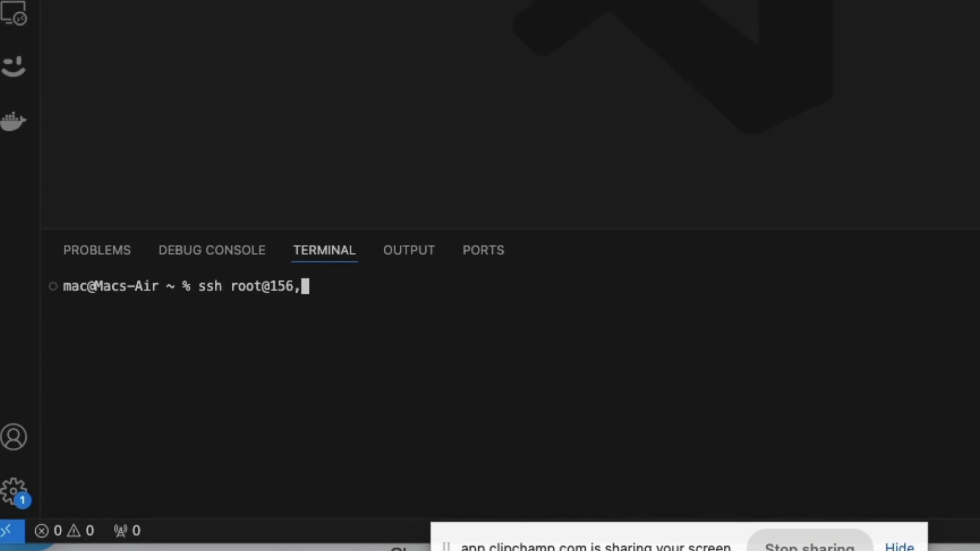
{"action": "key", "text": "BackSpace"}
{"action": "type", "text": ".90.088"}
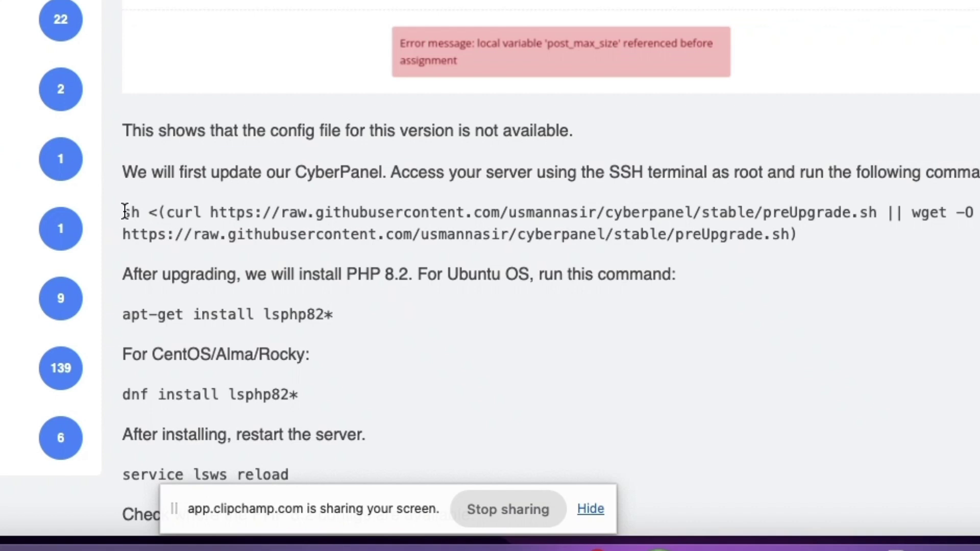
Select the two-line CyberPanel preUpgrade.sh upgrade command in the PHP 8.2 guide
{"action": "left_click_drag", "start_coordinate": [979, 193], "coordinate": [906, 193]}
{"action": "left_click_drag", "start_coordinate": [598, 183], "coordinate": [797, 232]}
{"action": "key", "text": "super+c"}
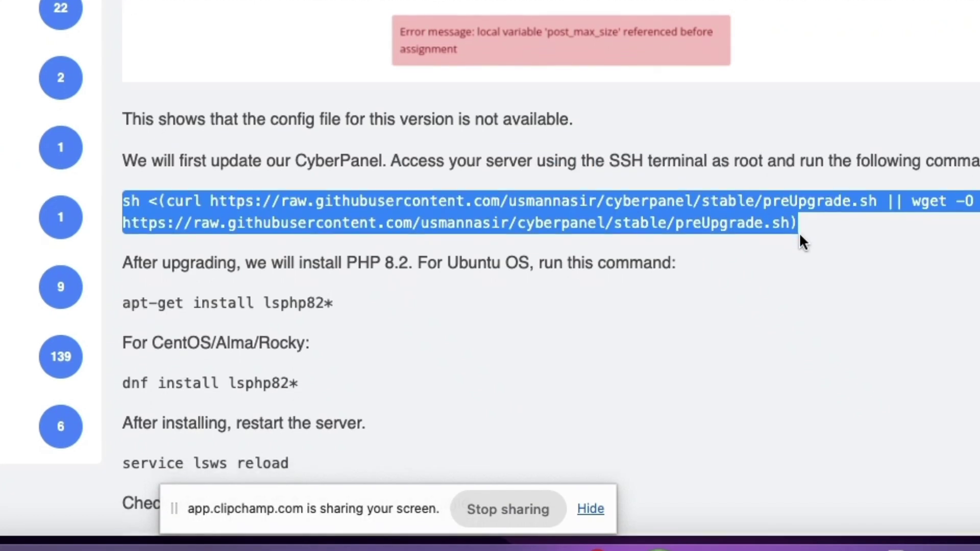
{"action": "scroll", "coordinate": [799, 237], "scroll_direction": "down", "scroll_amount": 2}
Paste into the VS Code terminal, then delete the stray characters after the ssh command
{"action": "left_click", "coordinate": [819, 542]}
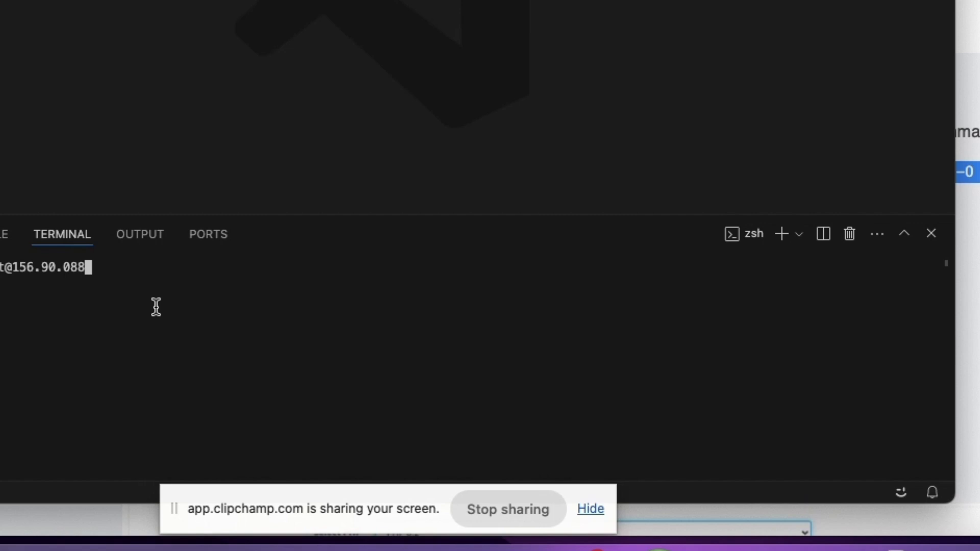
{"action": "type", "text": ">"}
{"action": "key", "text": "super+v"}
{"action": "key", "text": "BackSpace"}
{"action": "key", "text": "BackSpace"}
{"action": "key", "text": "BackSpace"}
{"action": "key", "text": "BackSpace"}
{"action": "key", "text": "BackSpace"}
{"action": "key", "text": "BackSpace"}
{"action": "key", "text": "BackSpace"}
{"action": "key", "text": "BackSpace"}
{"action": "key", "text": "BackSpace"}
{"action": "key", "text": "BackSpace"}
{"action": "key", "text": "BackSpace"}
{"action": "key", "text": "BackSpace"}
{"action": "key", "text": "BackSpace"}
{"action": "key", "text": "BackSpace"}
{"action": "key", "text": "BackSpace"}
{"action": "key", "text": "BackSpace"}
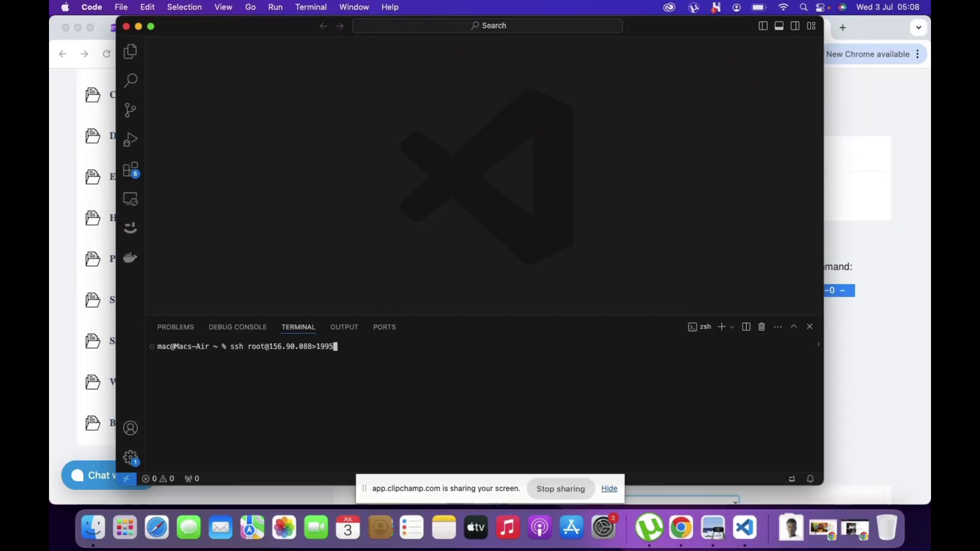
{"action": "key", "text": "BackSpace"}
{"action": "key", "text": "BackSpace"}
{"action": "key", "text": "BackSpace"}
{"action": "key", "text": "BackSpace"}
{"action": "left_click", "coordinate": [833, 291]}
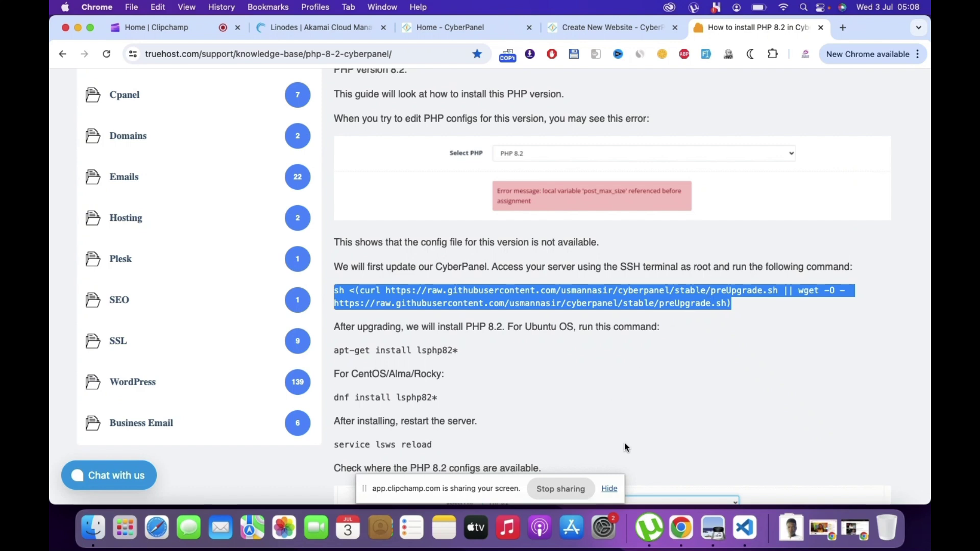
Paste the preUpgrade curl/wget command into the terminal after the ssh root login line
{"action": "left_click", "coordinate": [745, 528]}
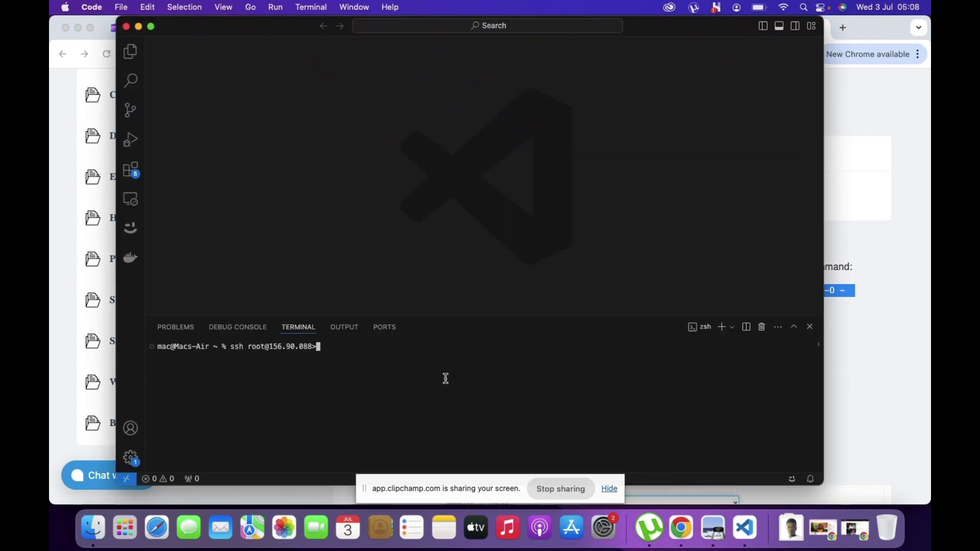
{"action": "key", "text": "super+v"}
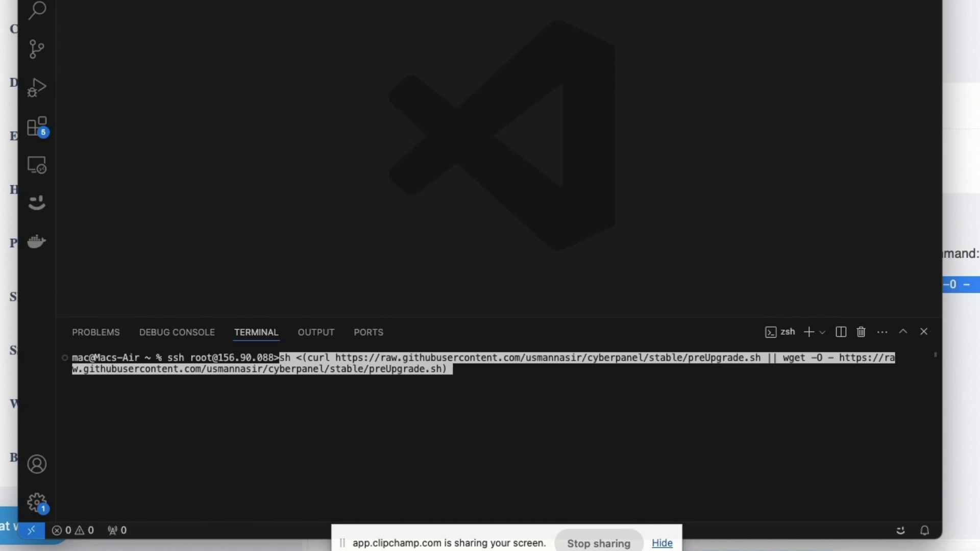
{"action": "key", "text": "super+Tab"}
Select the Ubuntu command apt-get install lsphp82* in the guide and return to the terminal
{"action": "scroll", "coordinate": [808, 362], "scroll_direction": "down", "scroll_amount": 3}
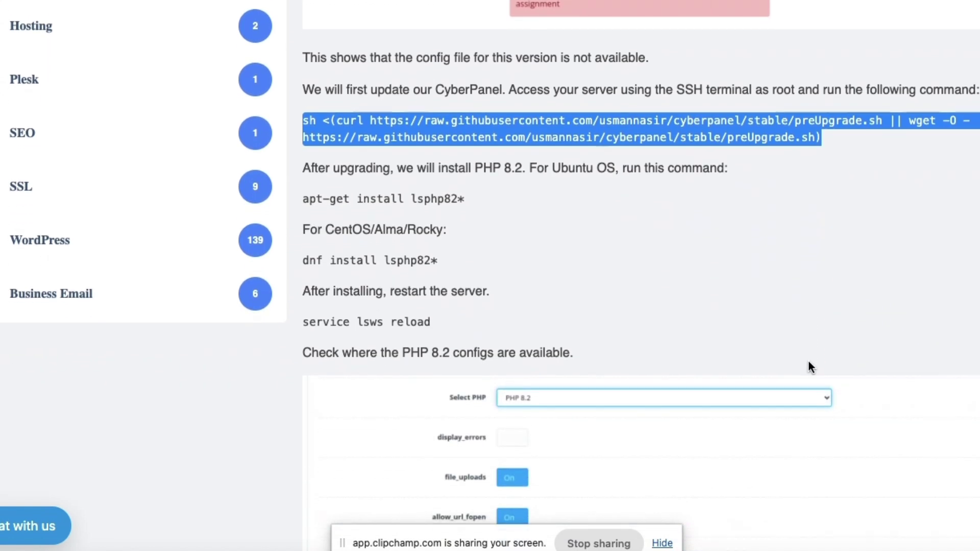
{"action": "scroll", "coordinate": [612, 259], "scroll_direction": "up", "scroll_amount": 1}
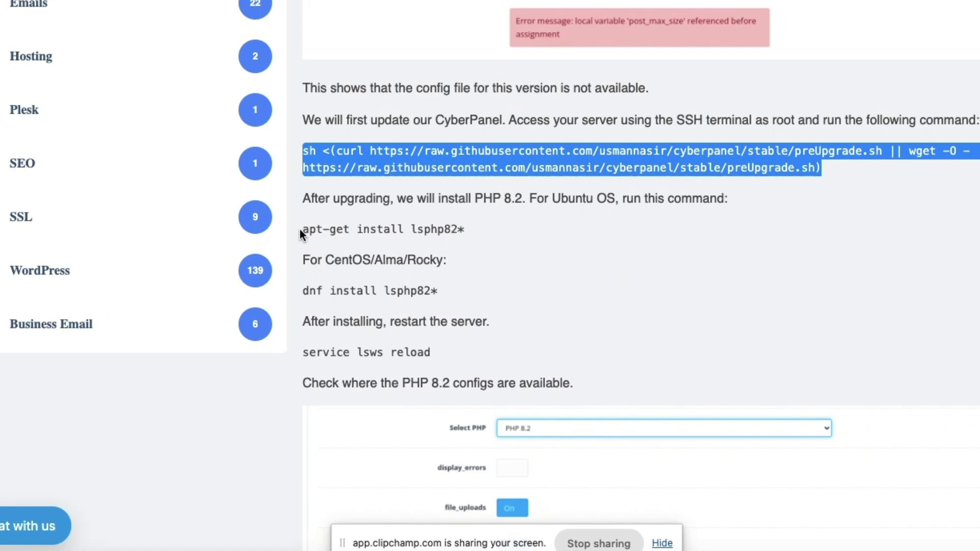
{"action": "left_click_drag", "start_coordinate": [299, 229], "coordinate": [472, 228]}
{"action": "key", "text": "super+c"}
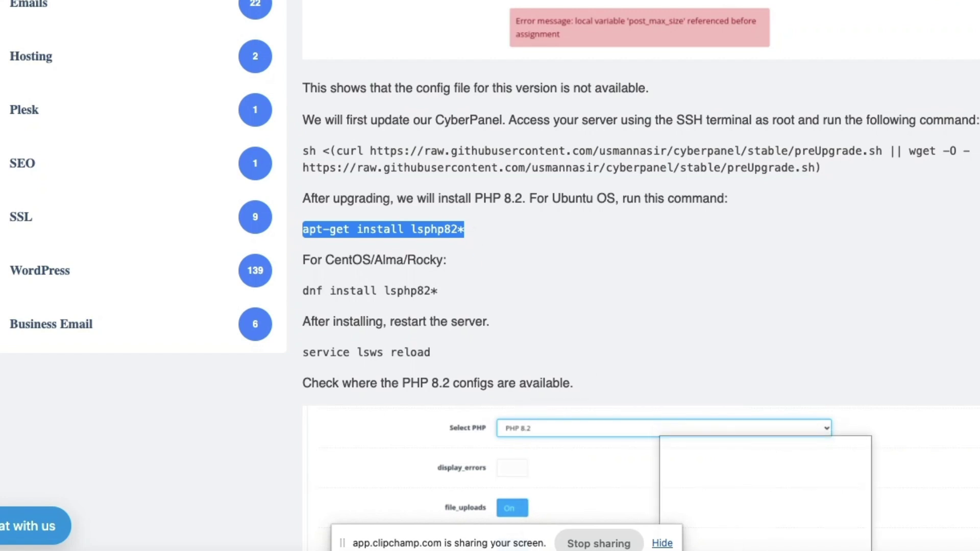
{"action": "left_click", "coordinate": [836, 548]}
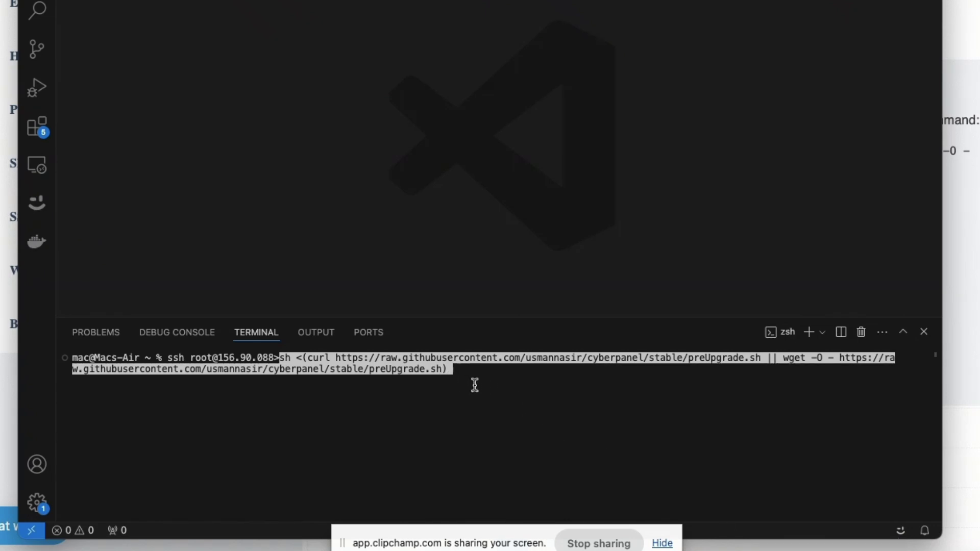
Remove the trailing closing bracket and run the preUpgrade command
{"action": "key", "text": "BackSpace"}
{"action": "key", "text": "Return"}
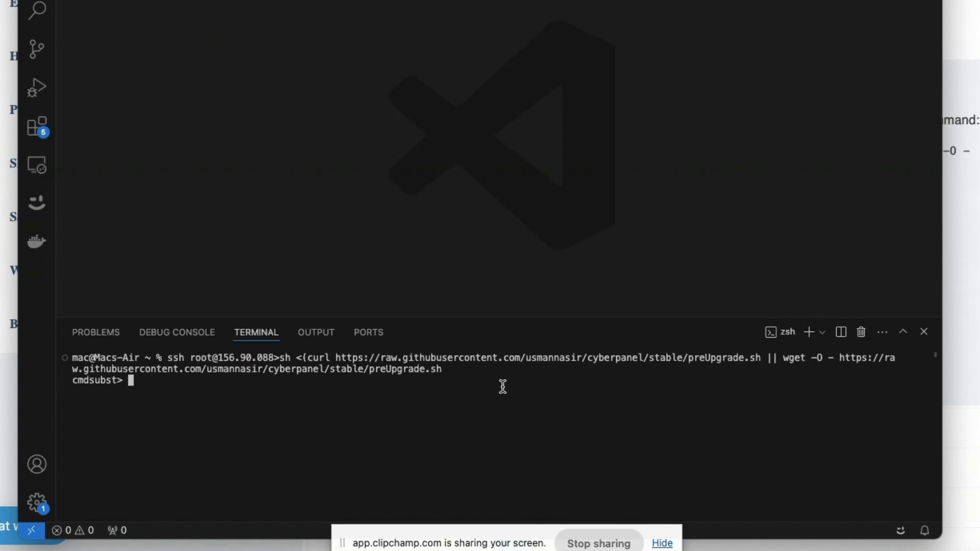
{"action": "left_click_drag", "start_coordinate": [145, 378], "coordinate": [281, 359]}
{"action": "left_click", "coordinate": [281, 359]}
Paste apt-get install lsphp82* and edit it into apt-get install lsphp83*
{"action": "key", "text": "super+v"}
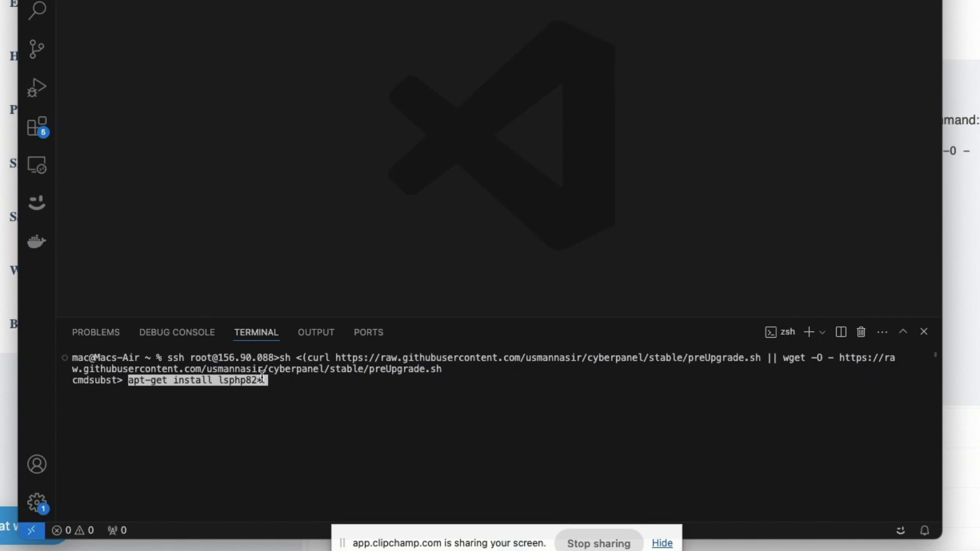
{"action": "key", "text": "Left"}
{"action": "key", "text": "Left"}
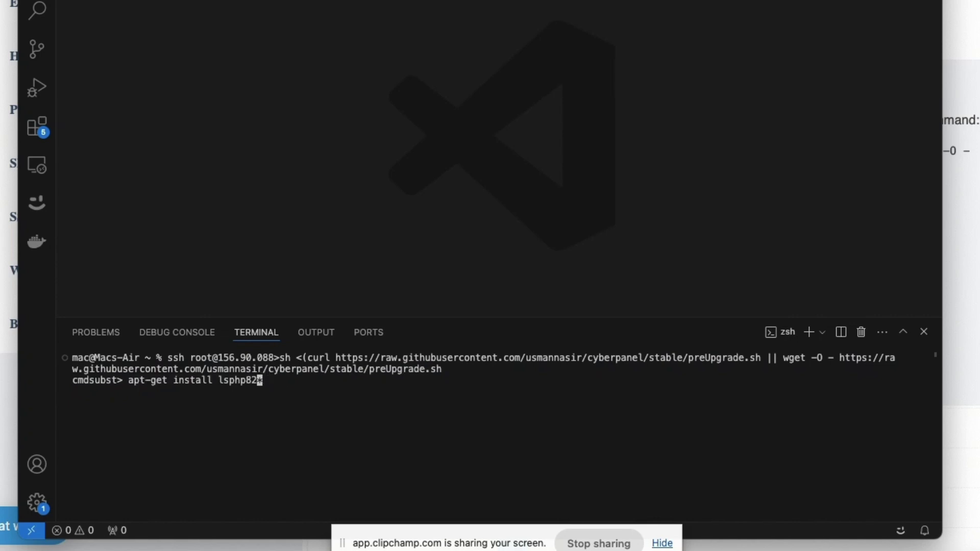
{"action": "key", "text": "BackSpace"}
{"action": "type", "text": "3"}
{"action": "type", "text": "*"}
{"action": "left_click", "coordinate": [974, 367]}
Select the service lsws reload restart command below dnf install lsphp82* in the guide
{"action": "scroll", "coordinate": [628, 268], "scroll_direction": "down", "scroll_amount": 3}
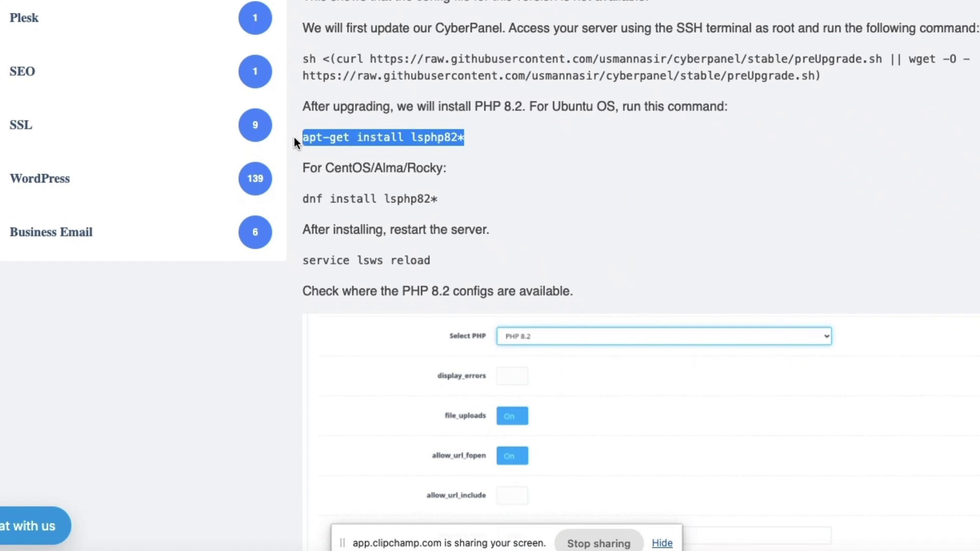
{"action": "left_click", "coordinate": [315, 139]}
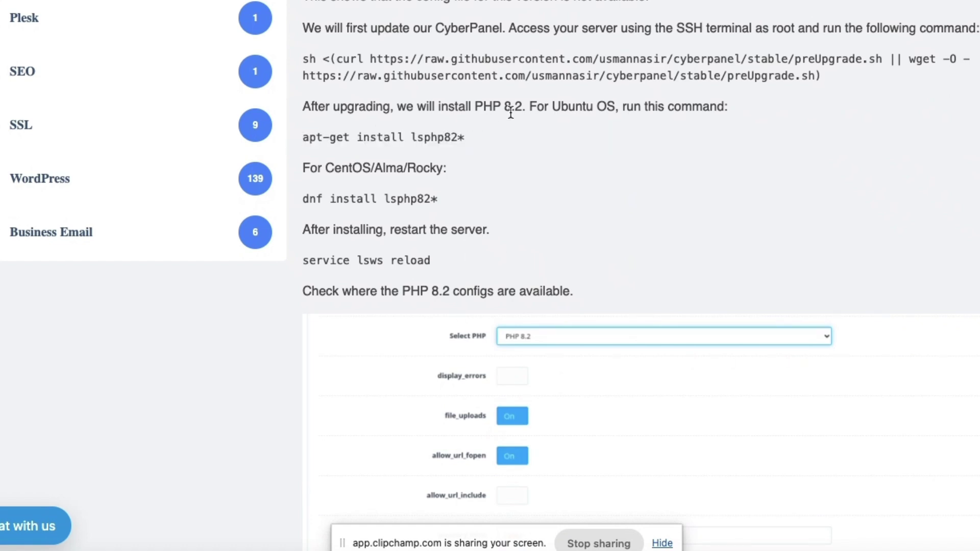
{"action": "left_click_drag", "start_coordinate": [553, 110], "coordinate": [605, 113]}
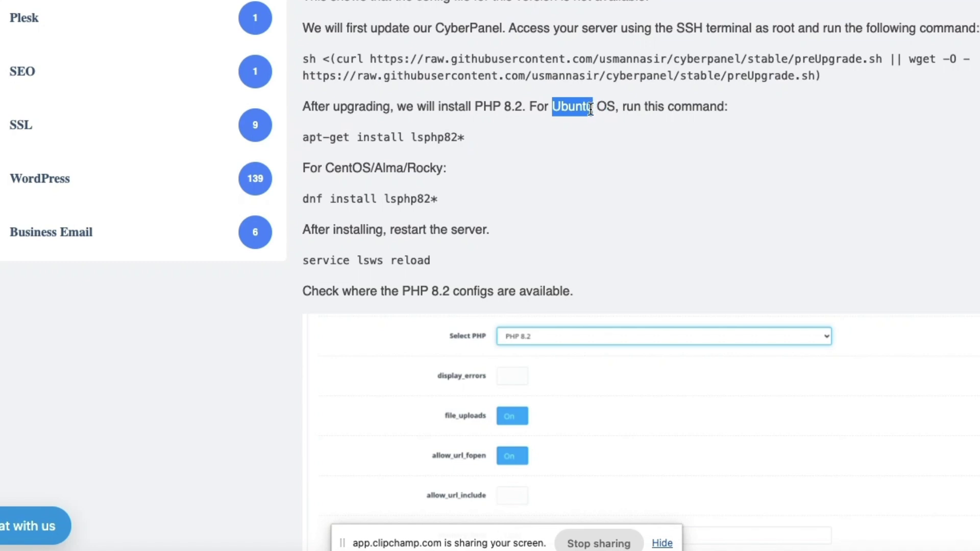
{"action": "left_click", "coordinate": [328, 164]}
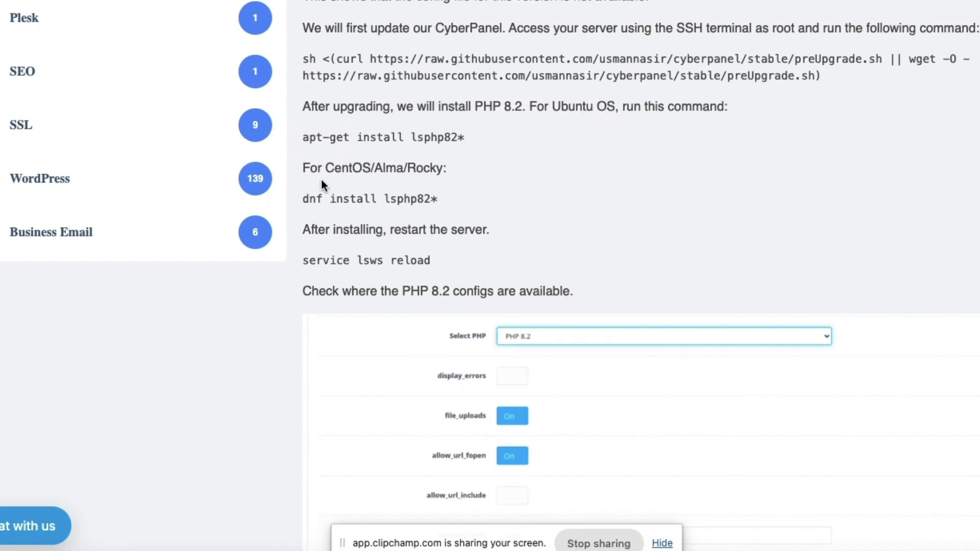
{"action": "left_click_drag", "start_coordinate": [302, 199], "coordinate": [427, 198]}
{"action": "left_click", "coordinate": [428, 199]}
{"action": "left_click_drag", "start_coordinate": [304, 259], "coordinate": [428, 264]}
{"action": "key", "text": "super+c"}
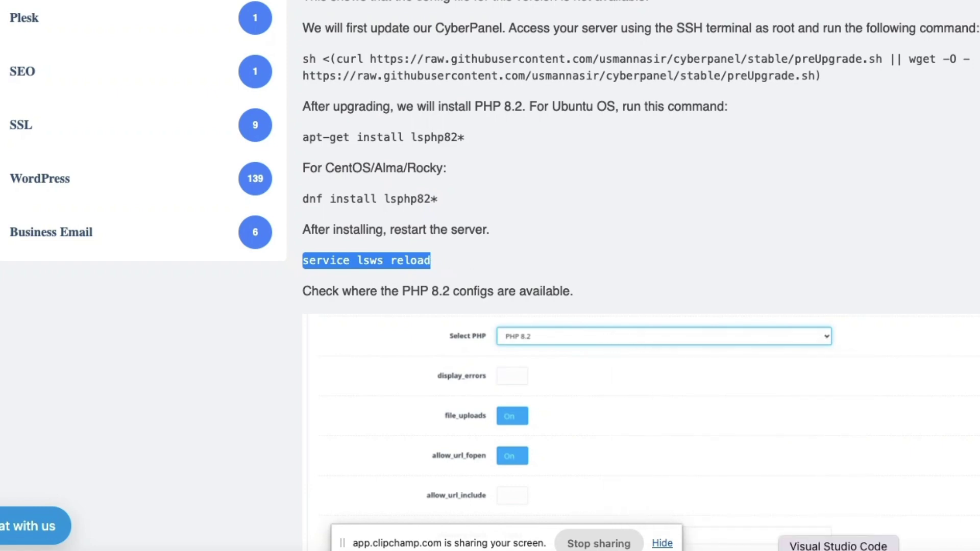
Submit apt-get install lsphp83* and paste service lsws reload at the terminal prompt
{"action": "left_click", "coordinate": [838, 549]}
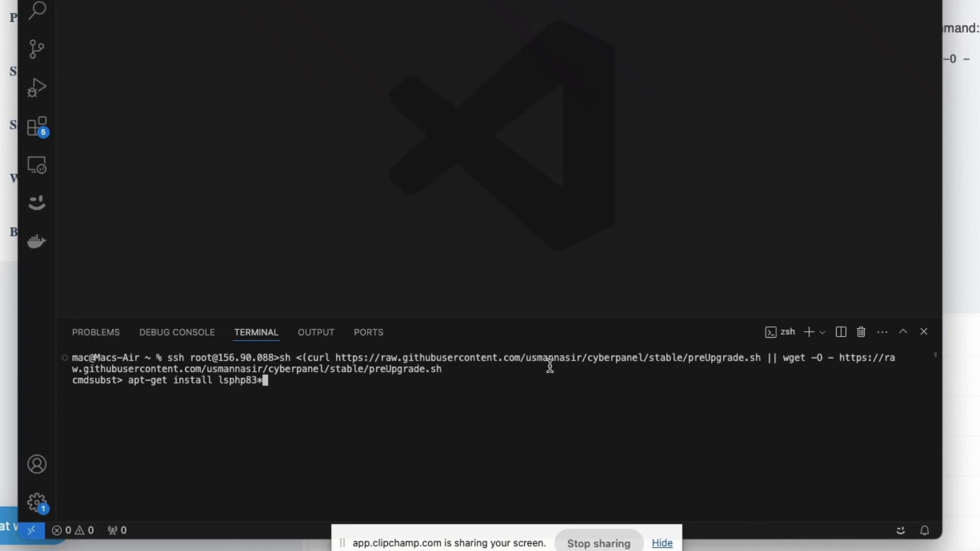
{"action": "key", "text": "Return"}
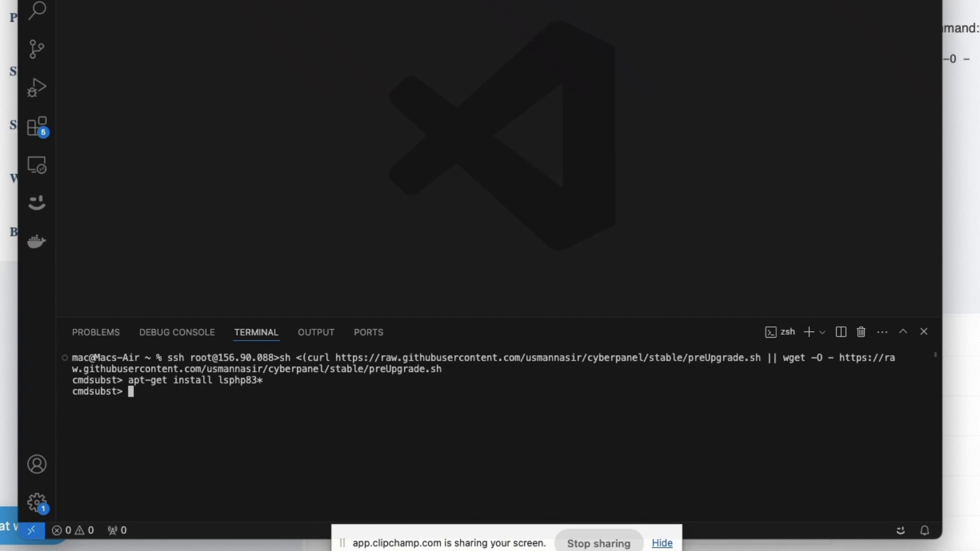
{"action": "key", "text": "super+v"}
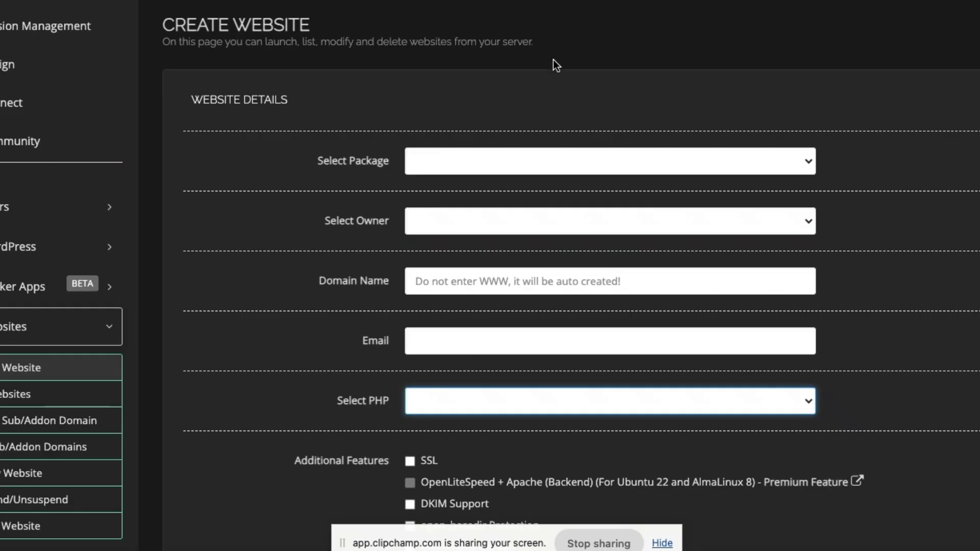
Open Create Website's Select PHP list, which offers PHP 7.2 through 8.3
{"action": "left_click", "coordinate": [544, 406]}
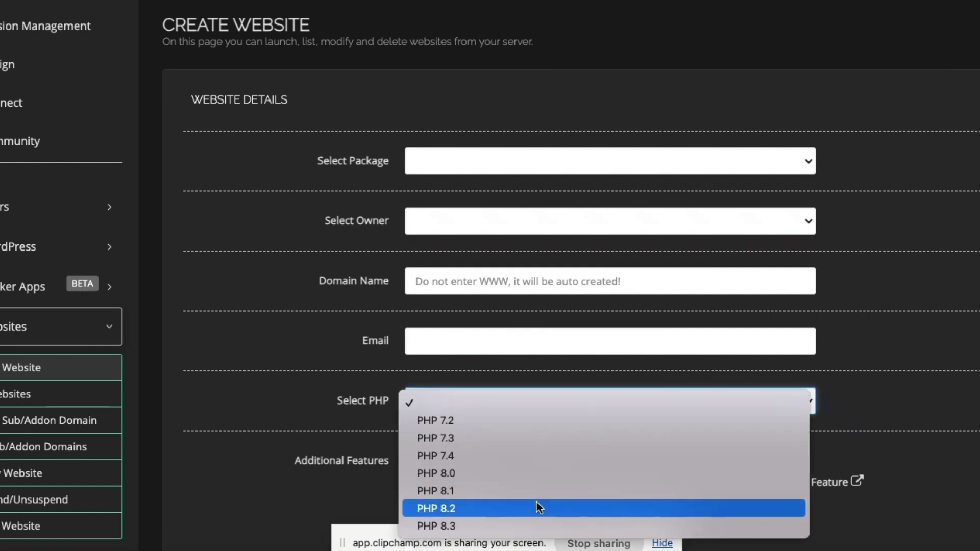